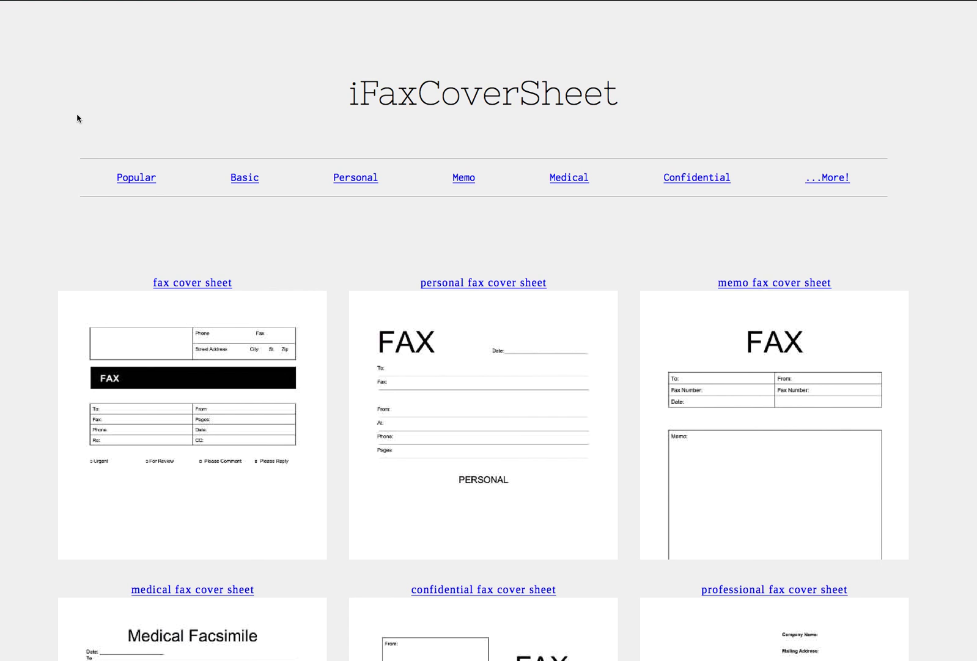
Scroll through the iFaxCoverSheet gallery of personal, memo, medical and other cover sheet designs.
scroll(77, 118, down, 3)
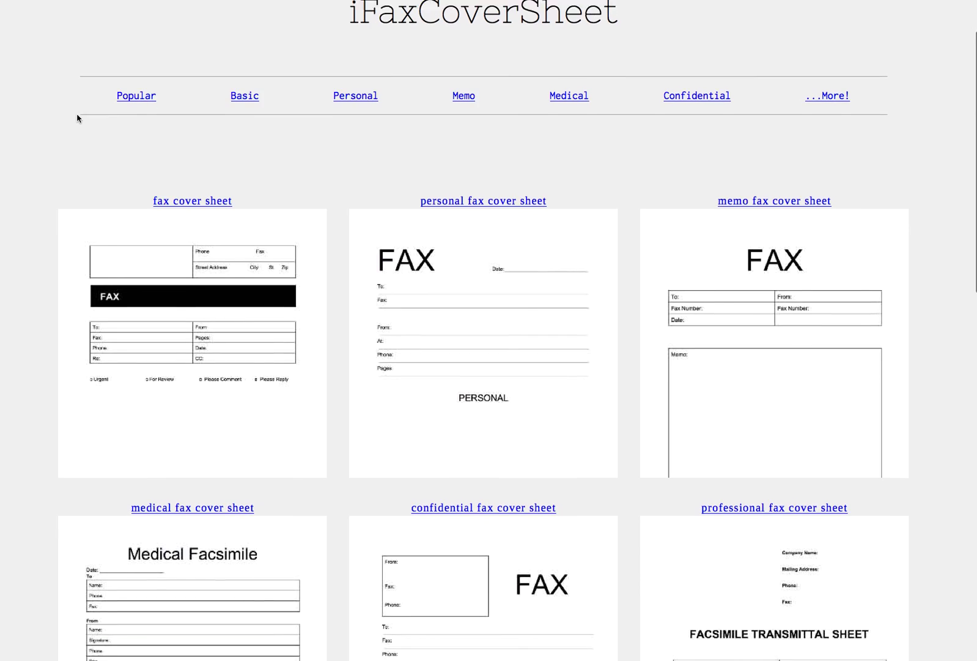
scroll(78, 118, down, 2)
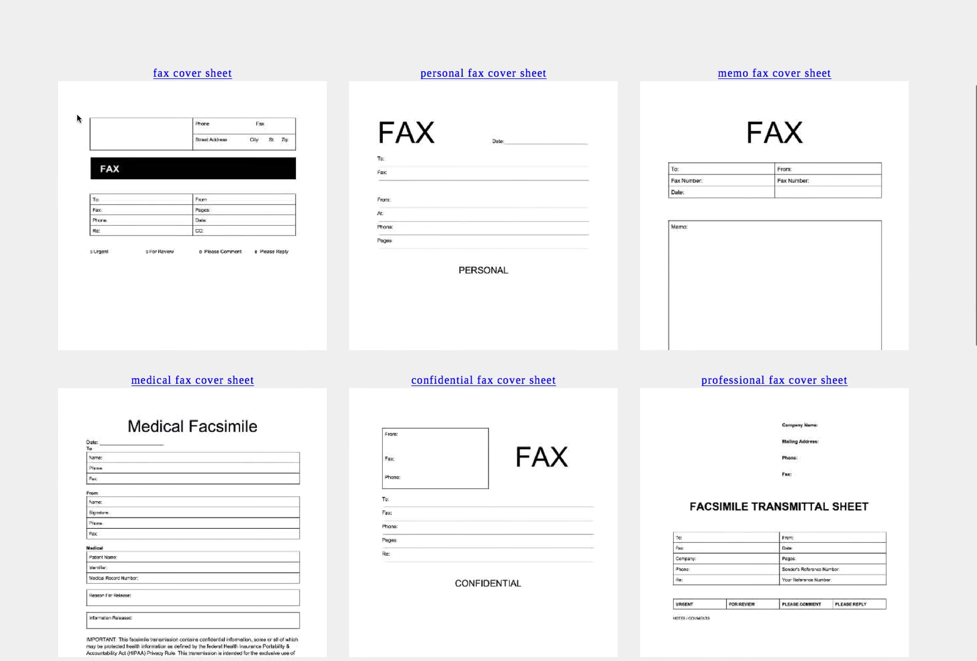
scroll(77, 118, up, 2)
scroll(78, 118, up, 2)
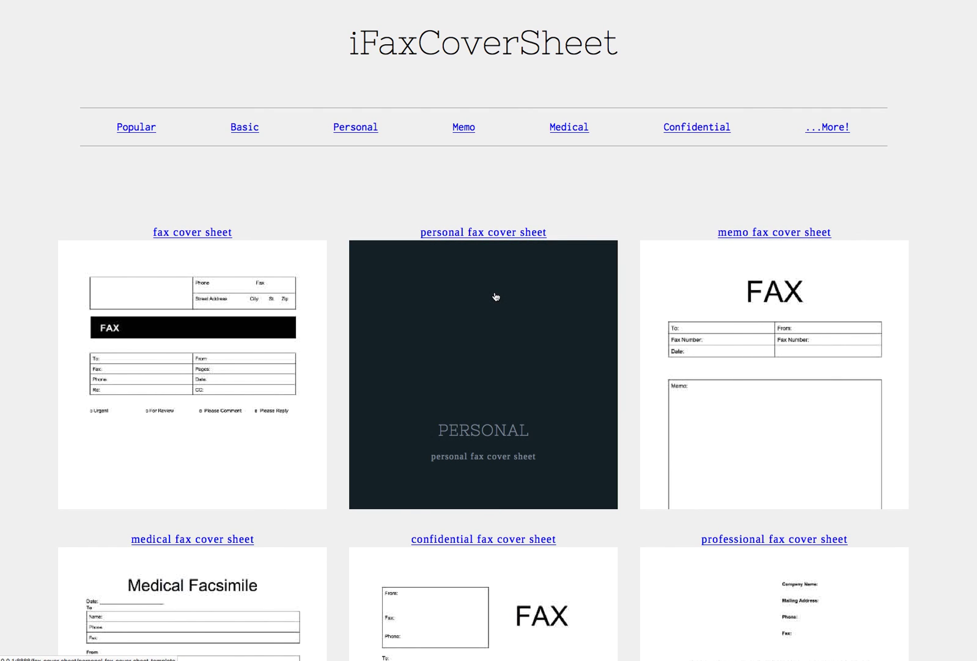
click(789, 304)
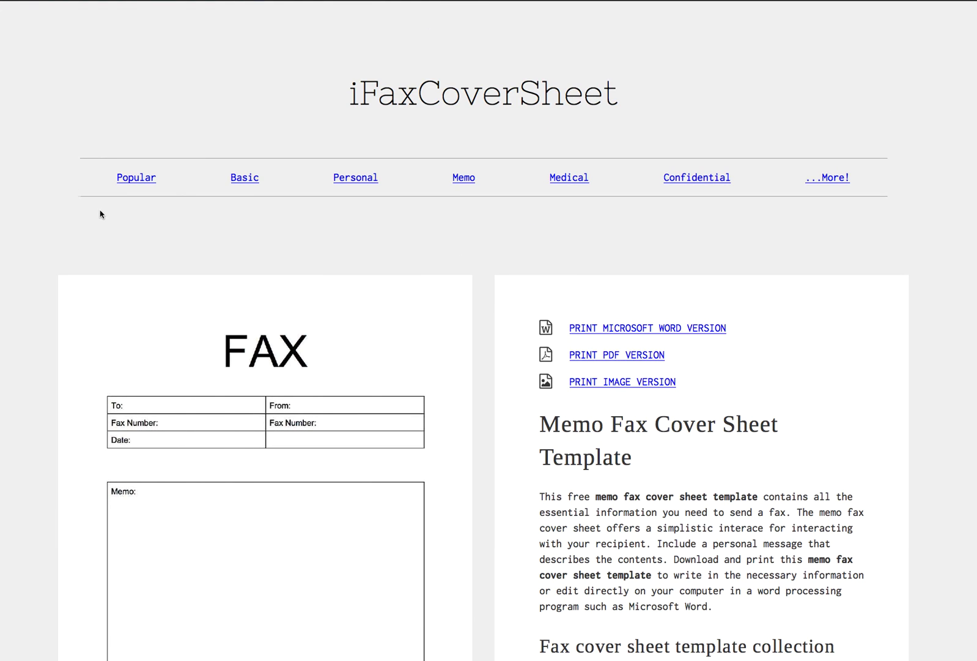
scroll(43, 208, down, 3)
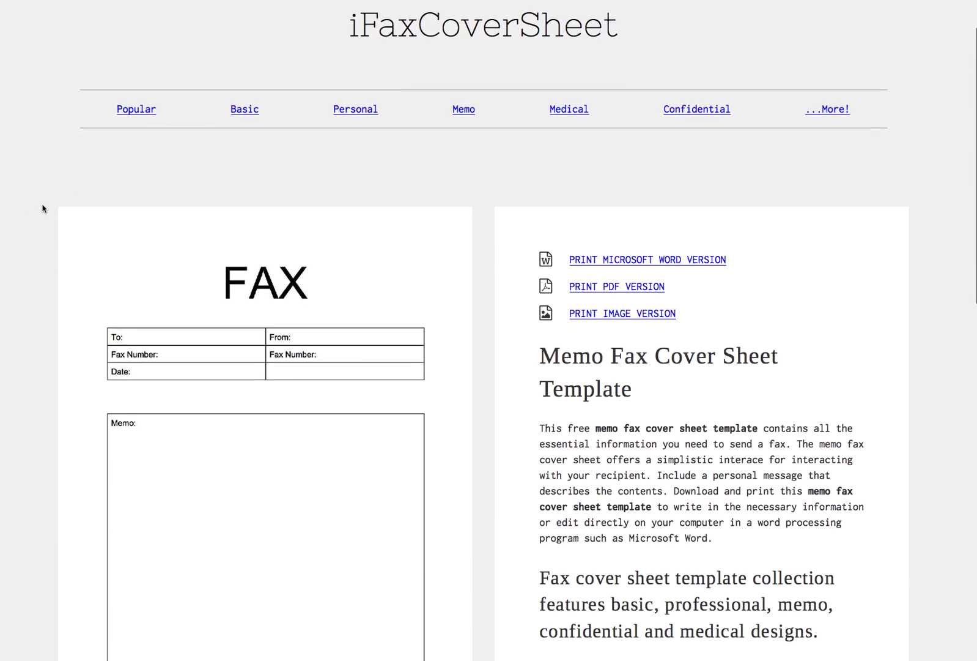
scroll(43, 208, down, 2)
scroll(43, 209, down, 1)
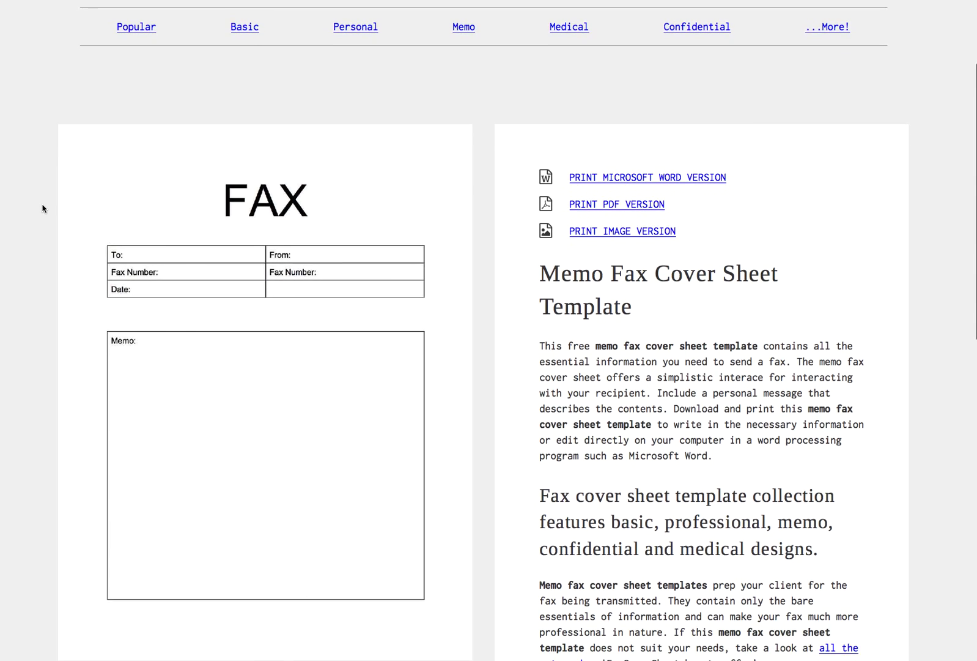
scroll(42, 209, down, 1)
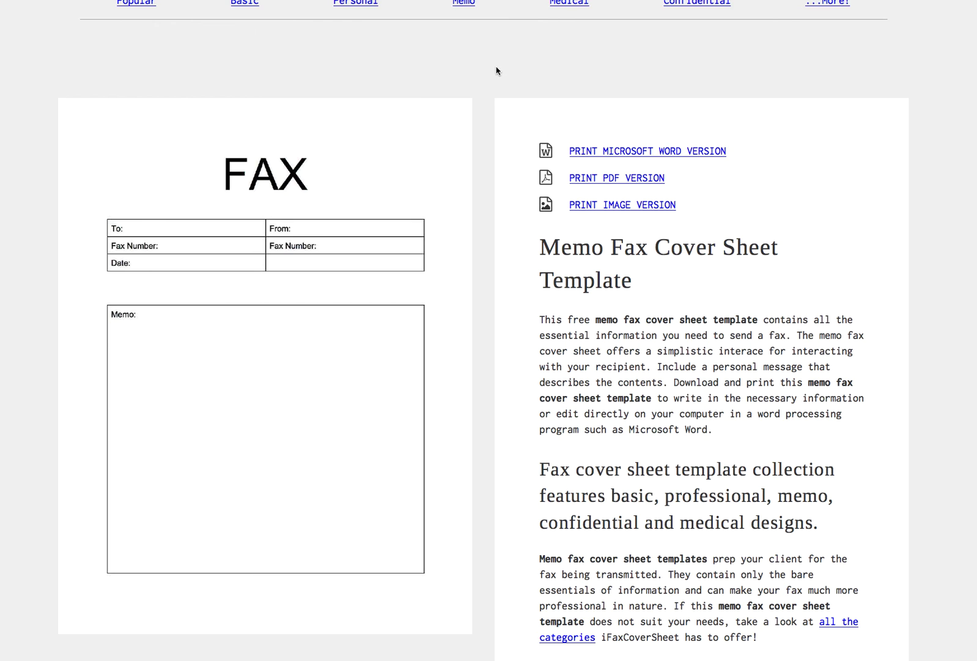
click(645, 152)
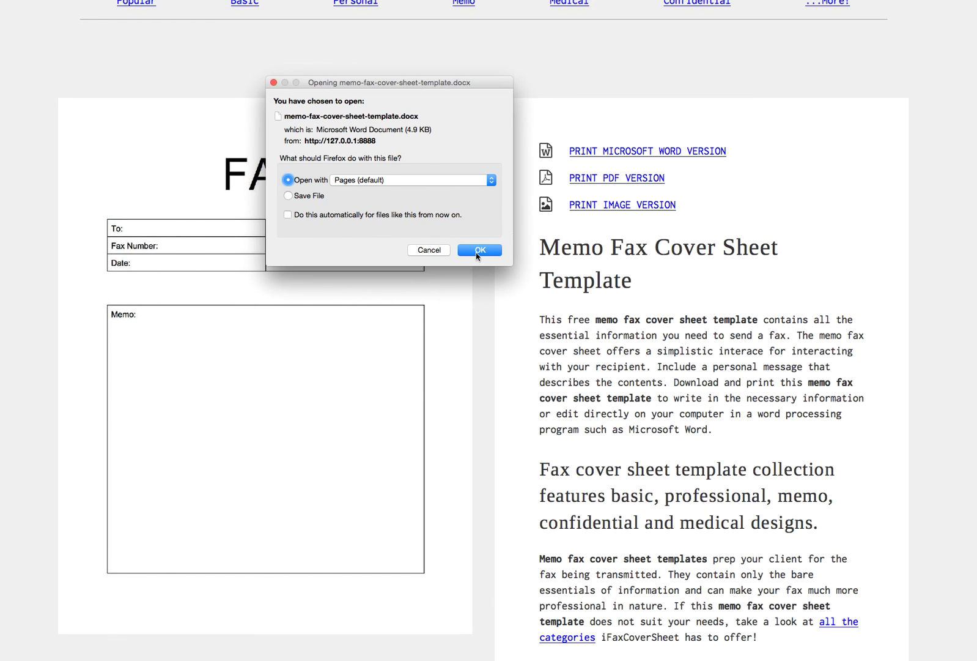
Open memo-fax-cover-sheet-template-3 in Pages and dismiss the compatibility warnings.
click(479, 251)
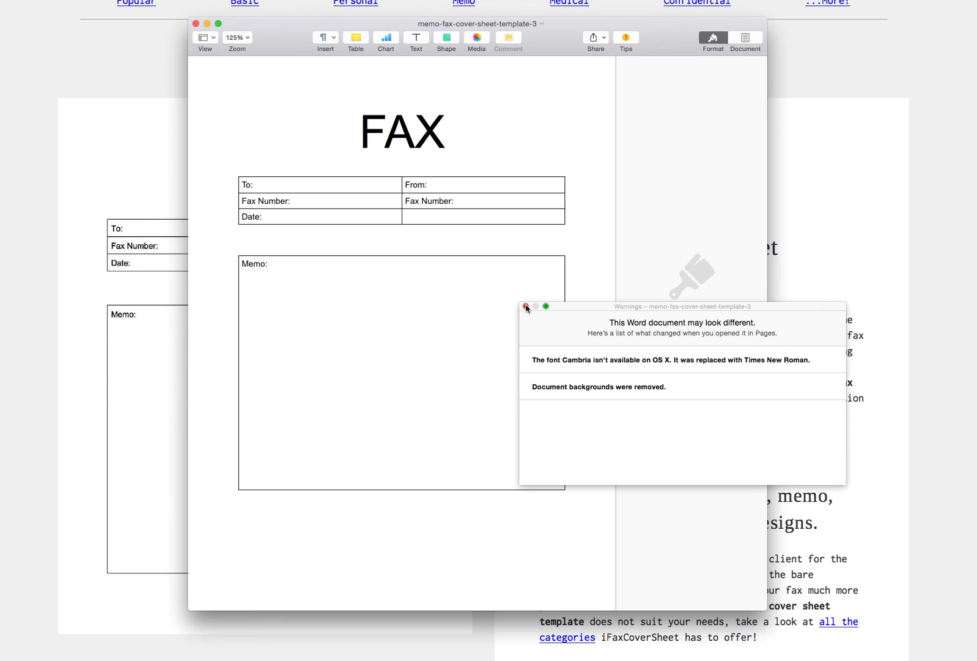
click(526, 306)
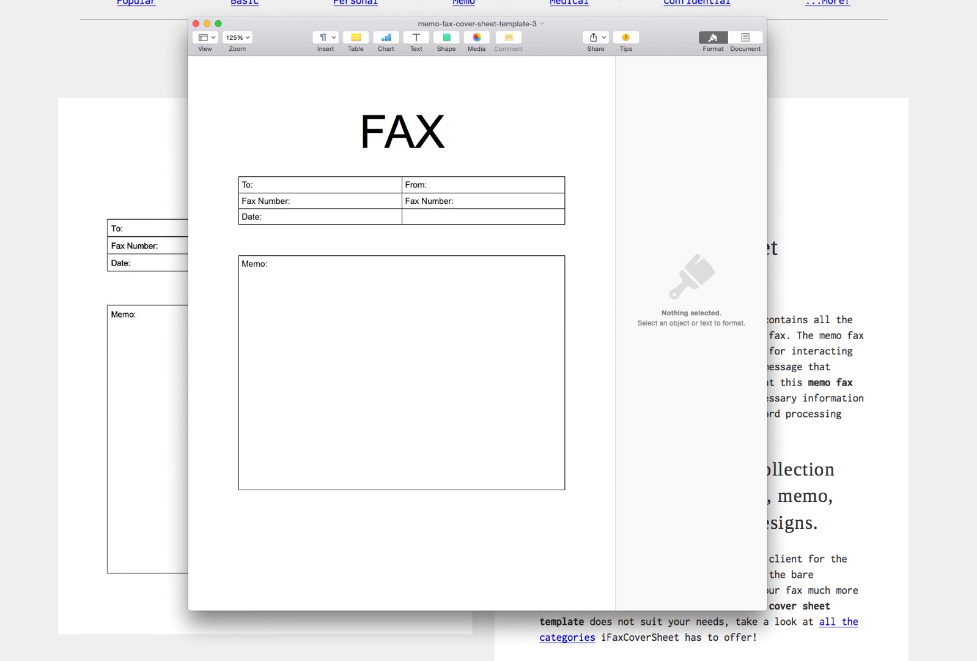
drag(664, 40, 652, 29)
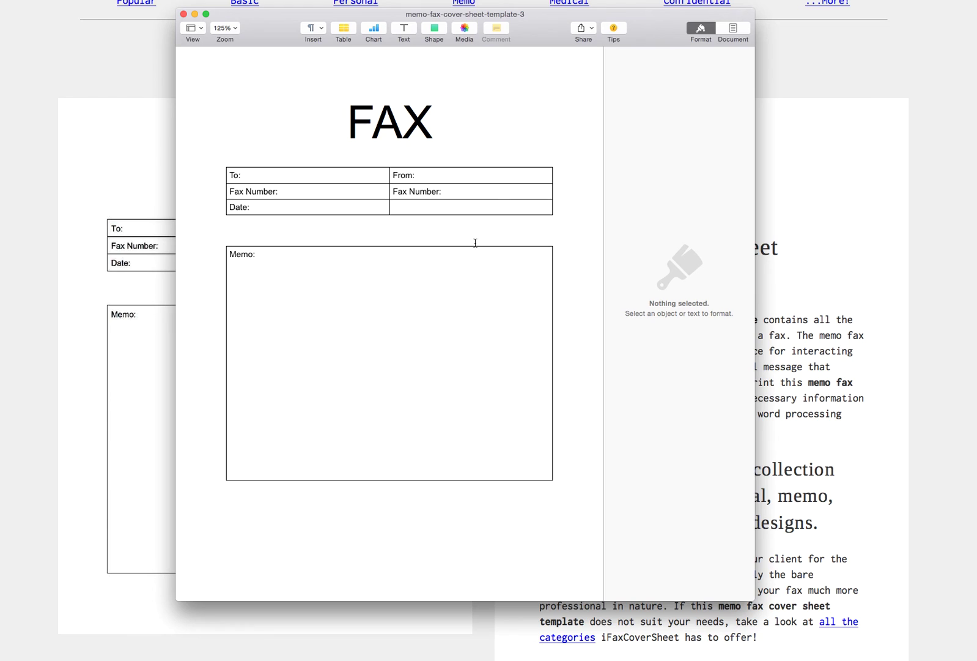
Type 'Hi, thanks for having me. Hope to see you again soon.' after 'Memo:'.
click(309, 257)
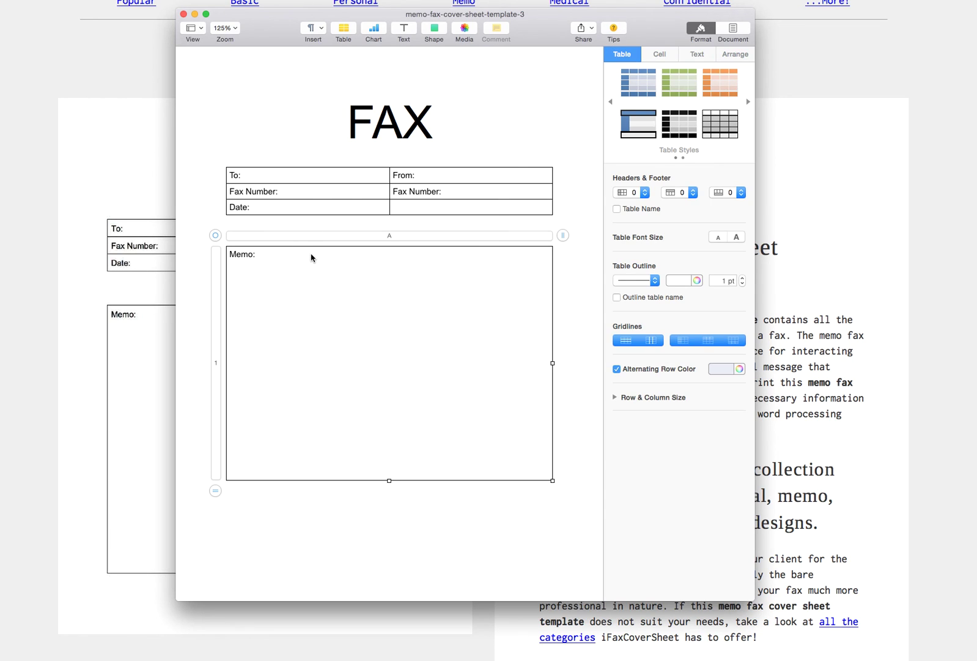
click(265, 257)
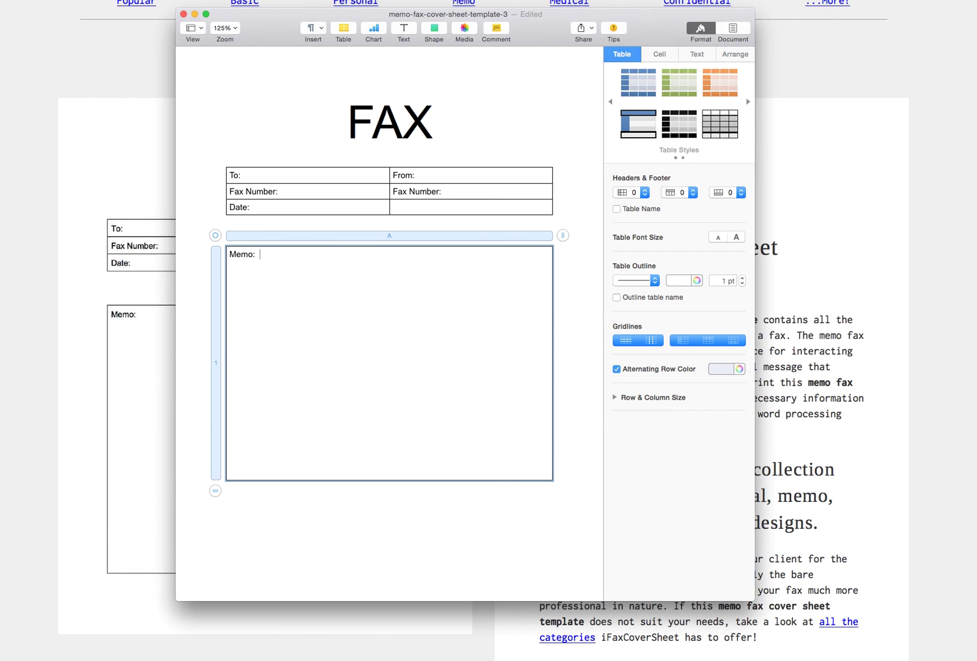
text(Hi, thanks for having me. Hope to see )
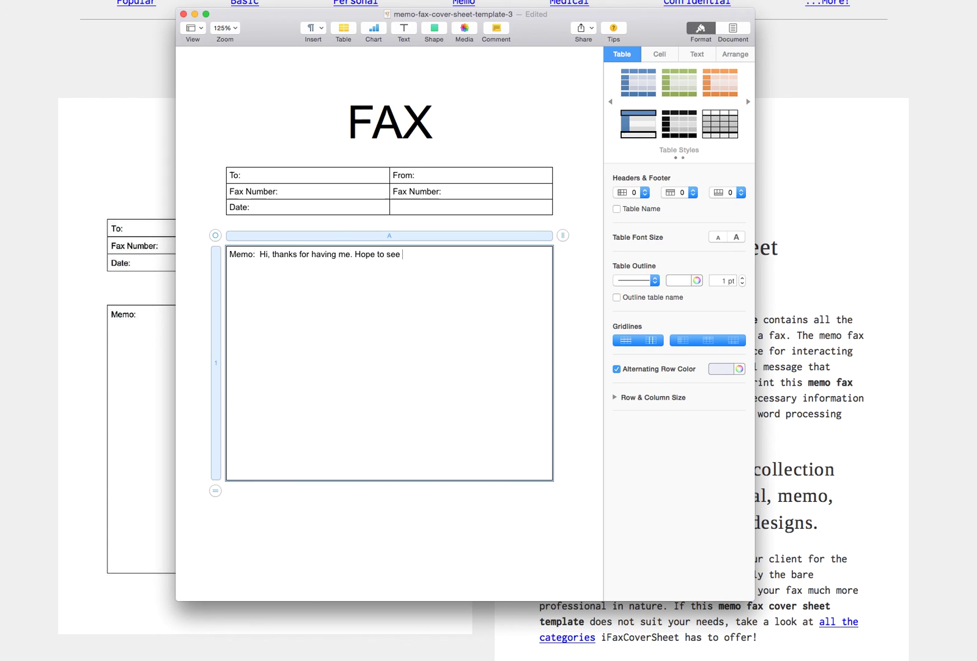
text(you again soon.)
Enter the recipient's name in the To: cell and their fax number in Fax Number:.
click(281, 176)
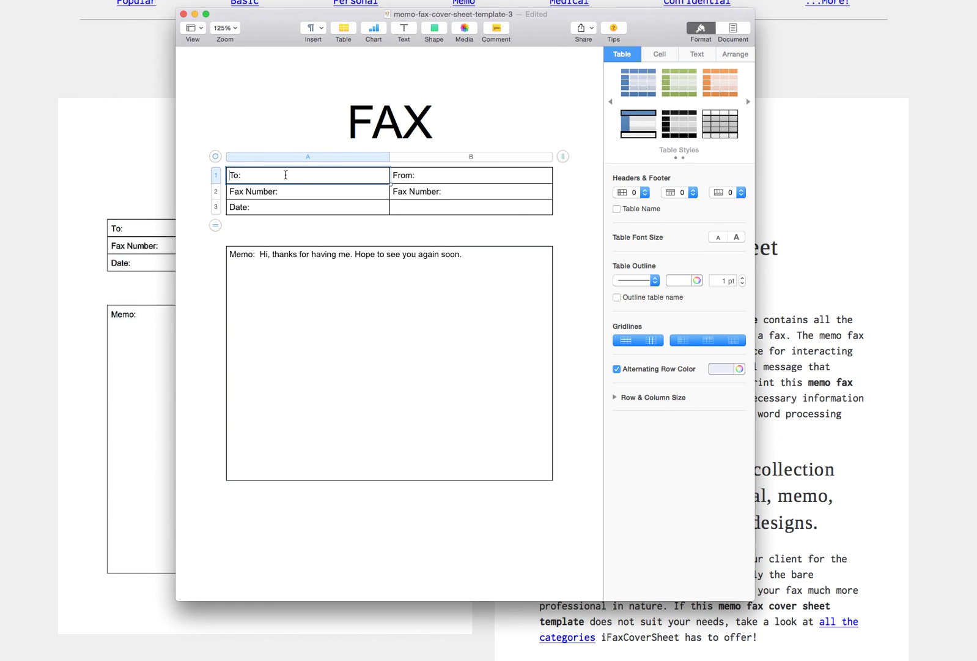
text(Bob)
double_click(298, 193)
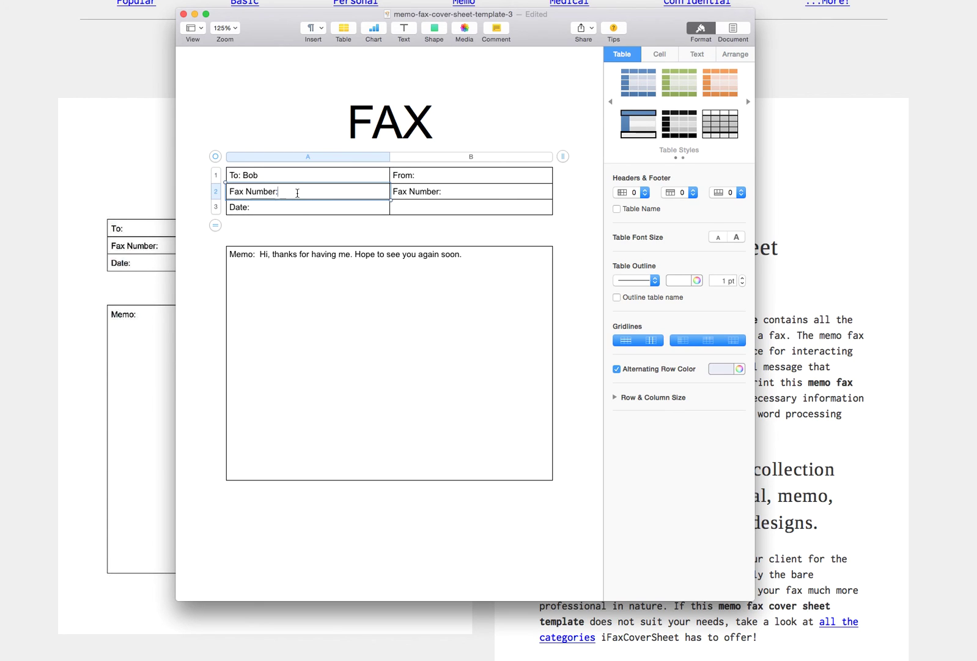
Add the sender's name after the From: label in the header table.
click(442, 180)
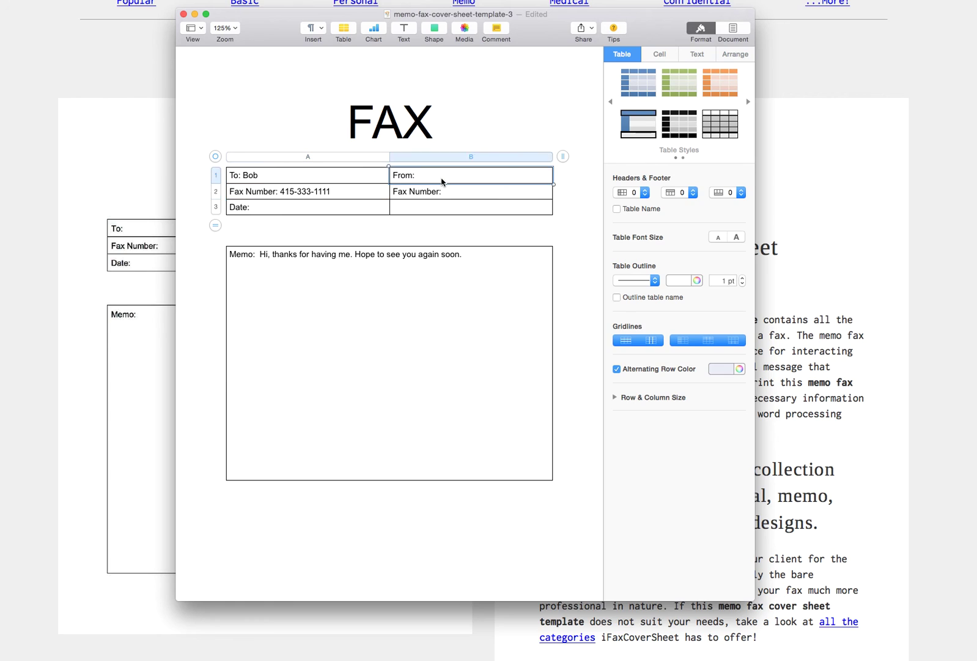
click(440, 179)
key(BackSpace)
text(: Chris)
Open getphonefax.com in a new Firefox tab and scroll through its features.
click(124, 190)
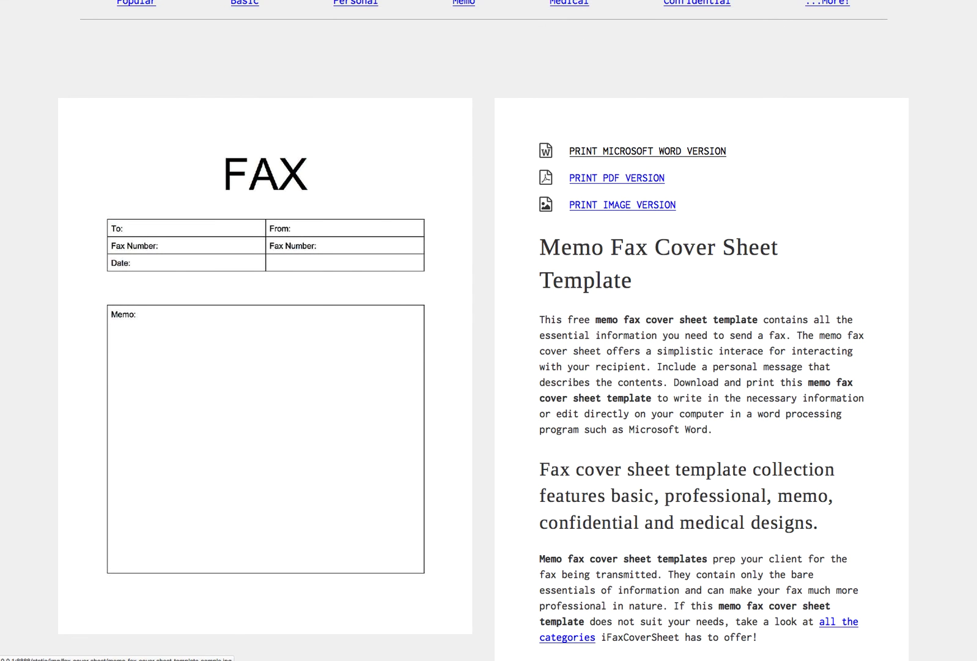
key(super+t)
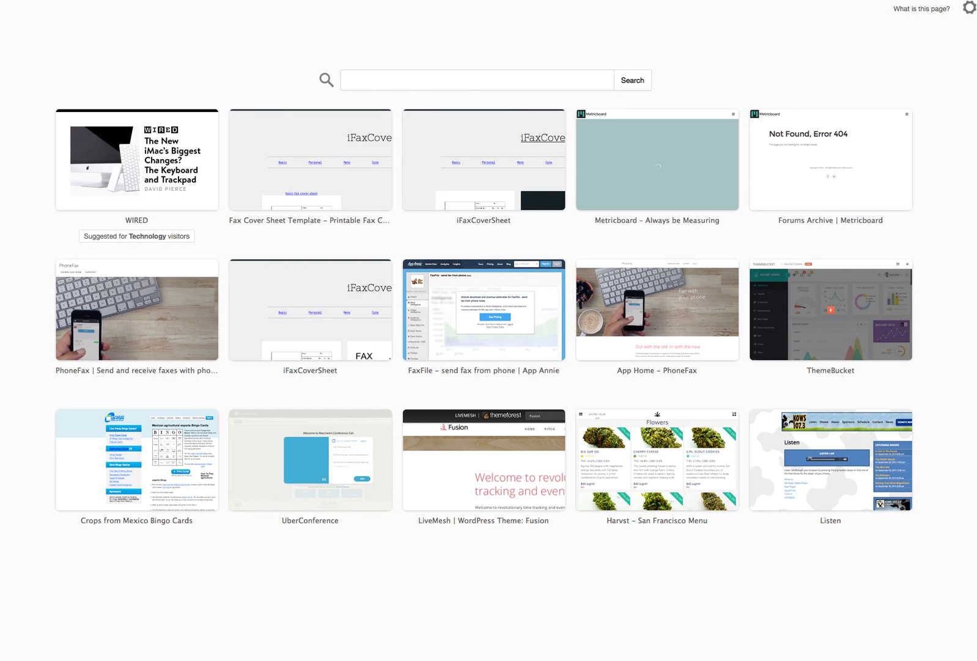
text(getphonefax.com)
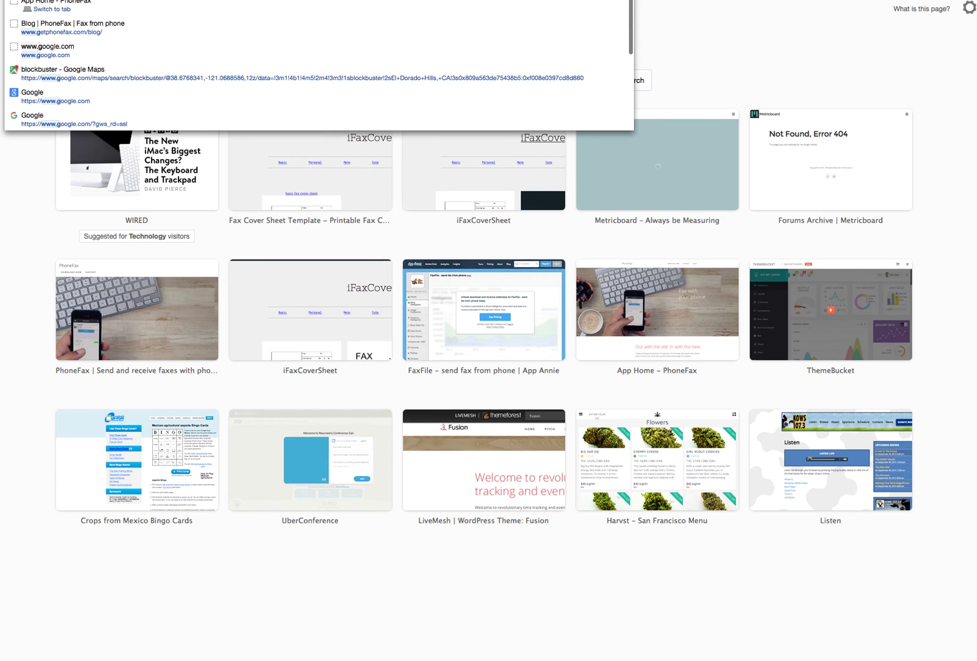
key(Return)
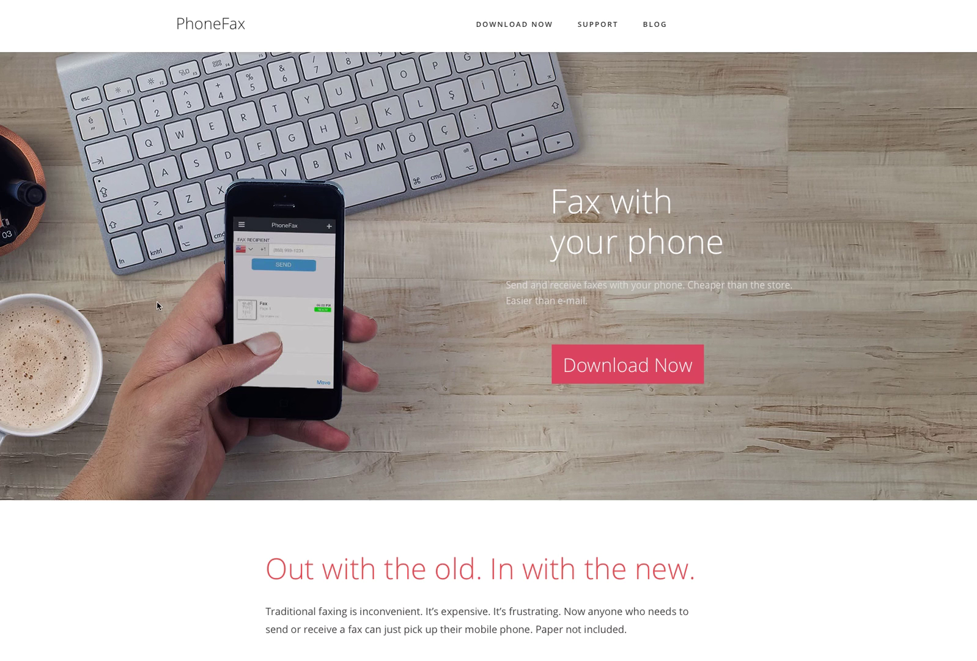
scroll(158, 305, down, 2)
scroll(158, 305, down, 5)
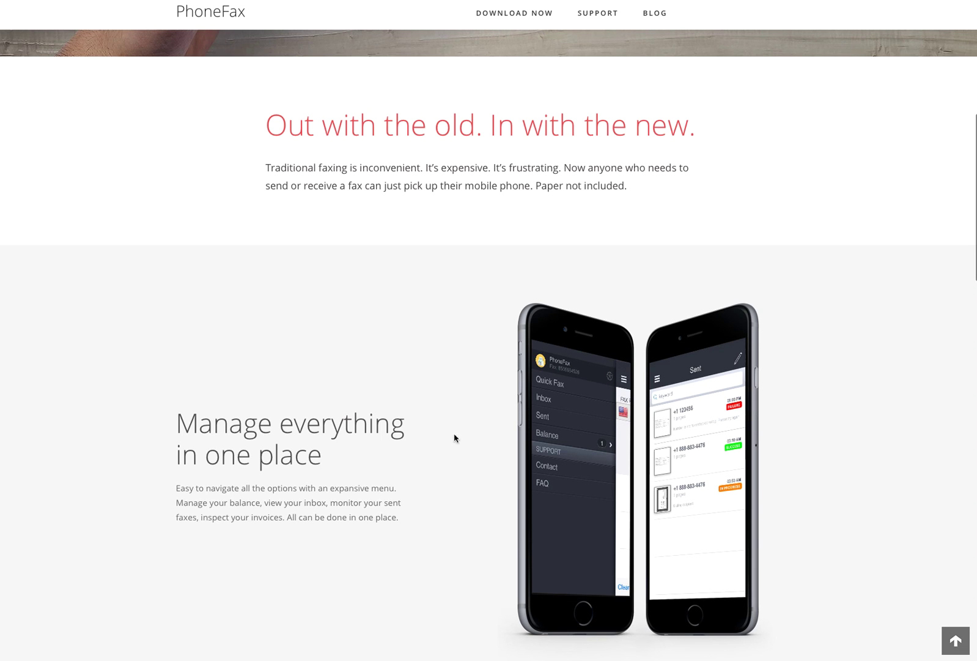
scroll(334, 422, down, 5)
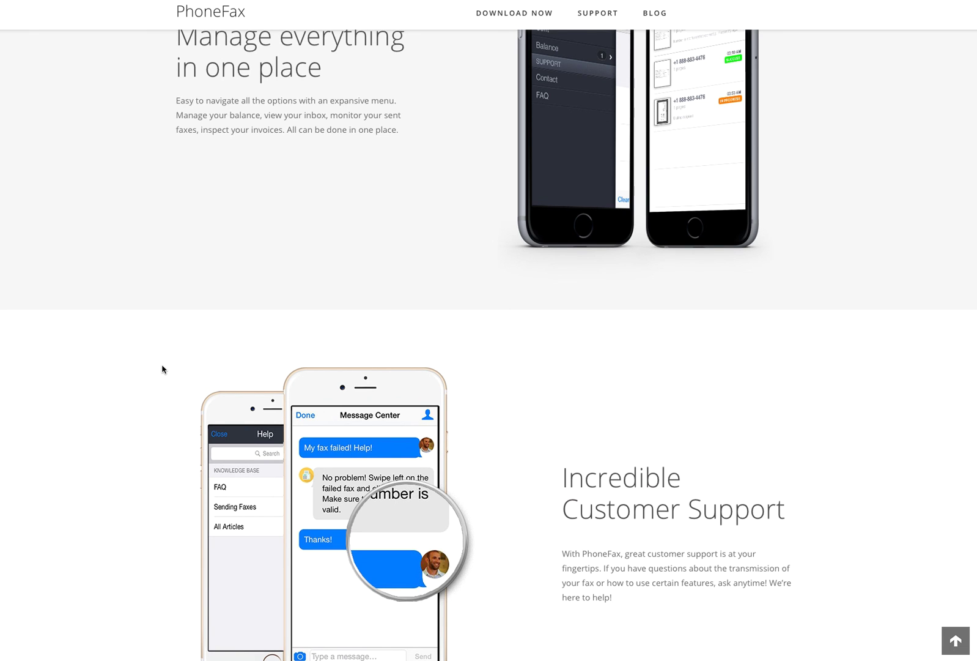
scroll(163, 369, up, 6)
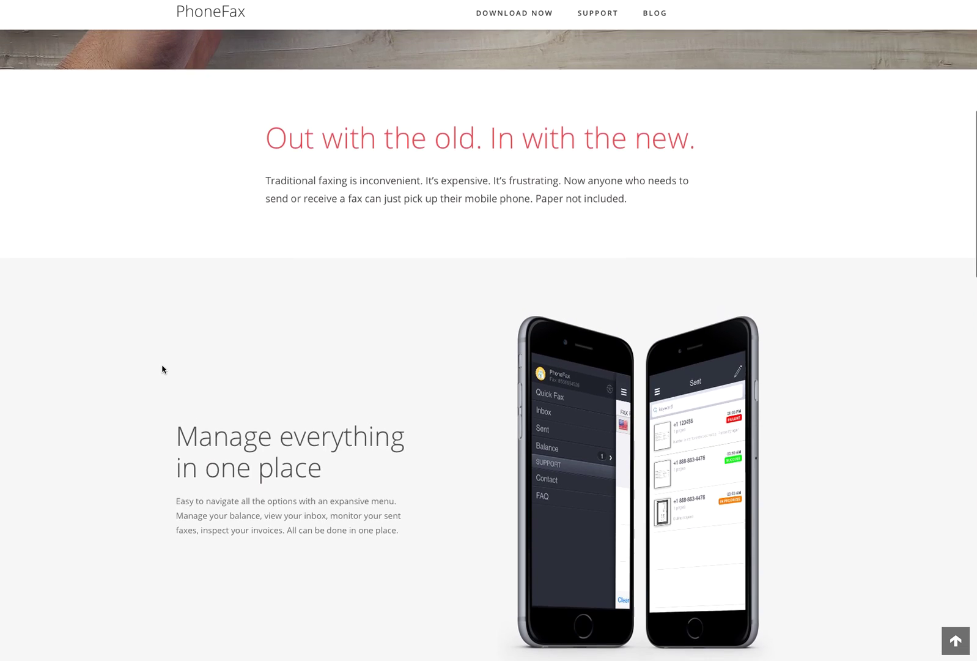